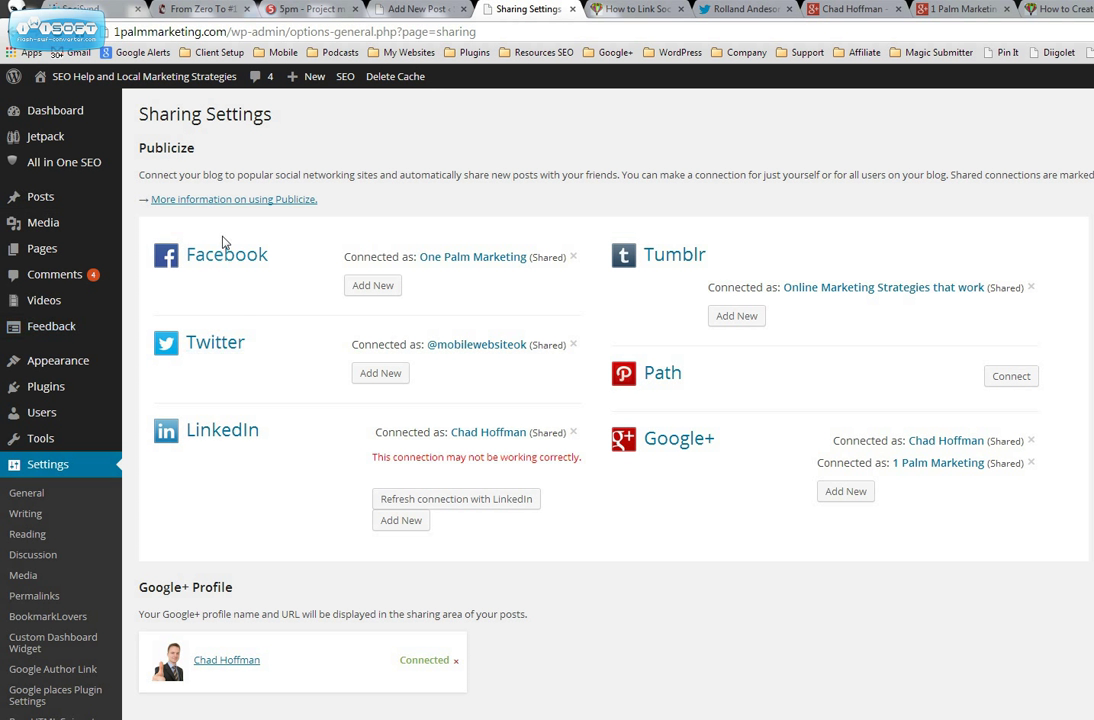
# Step: Paste the prepared article text into the new post's body and correct its misspelled words to "products", "your", "social" and "description"
pyautogui.click(417, 9)
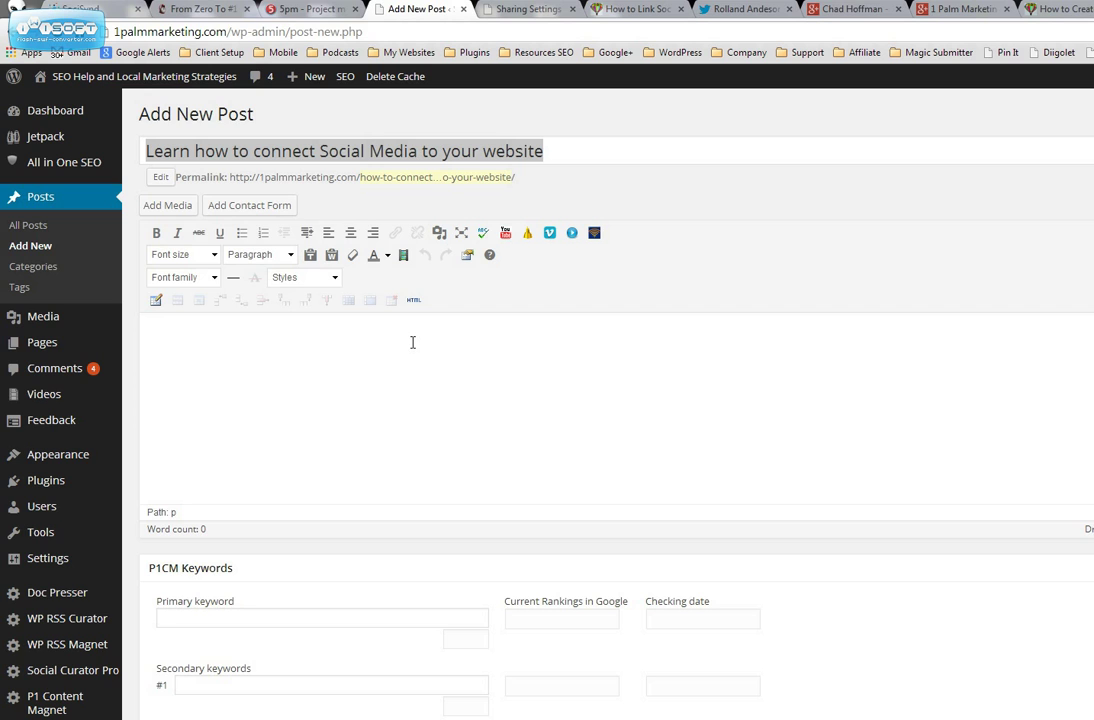
pyautogui.hotkey('ctrl', 'v')
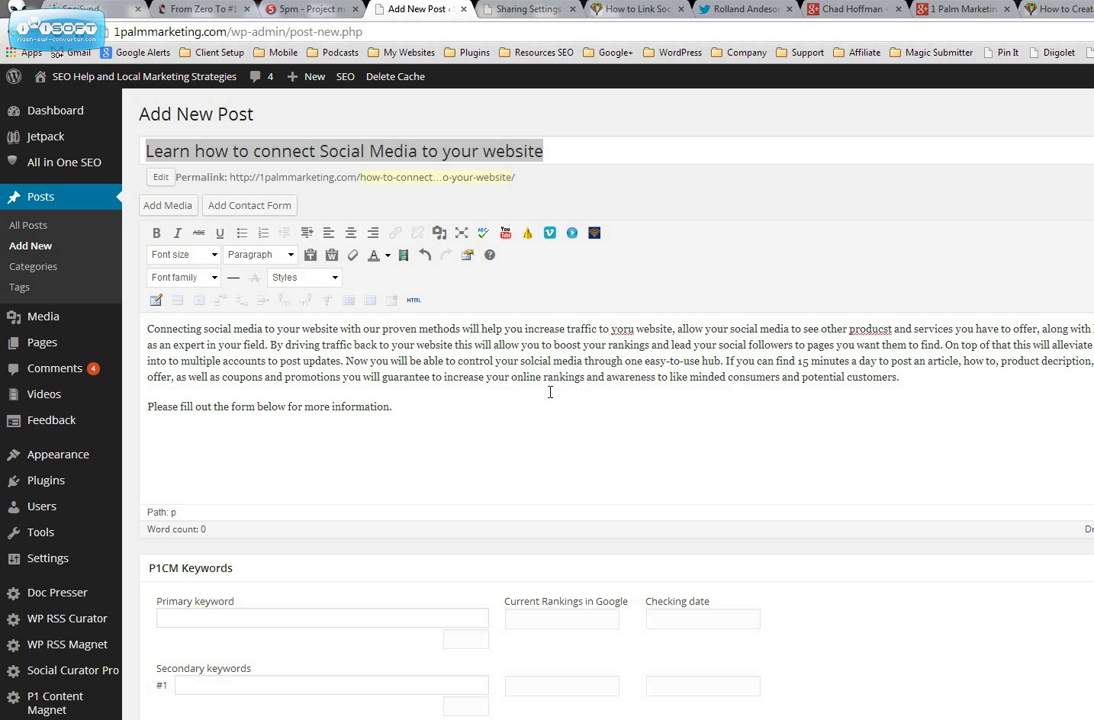
pyautogui.rightClick(870, 331)
pyautogui.click(877, 342)
pyautogui.rightClick(628, 330)
pyautogui.click(655, 342)
pyautogui.rightClick(545, 363)
pyautogui.click(572, 372)
pyautogui.rightClick(1062, 363)
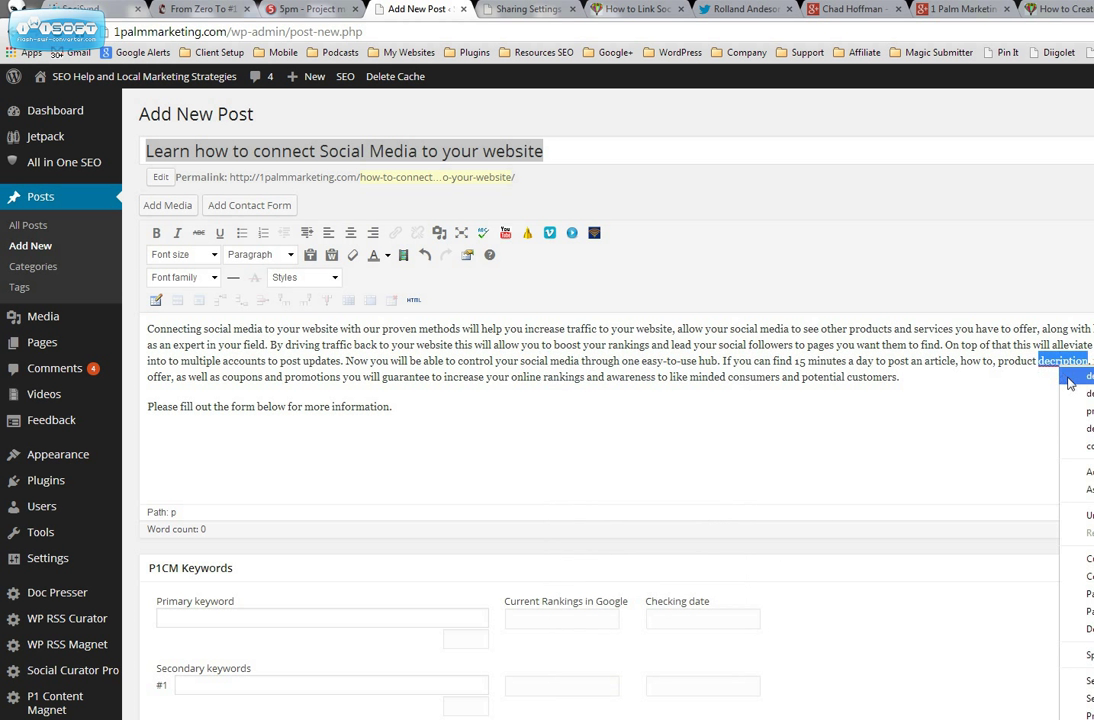
pyautogui.click(1075, 376)
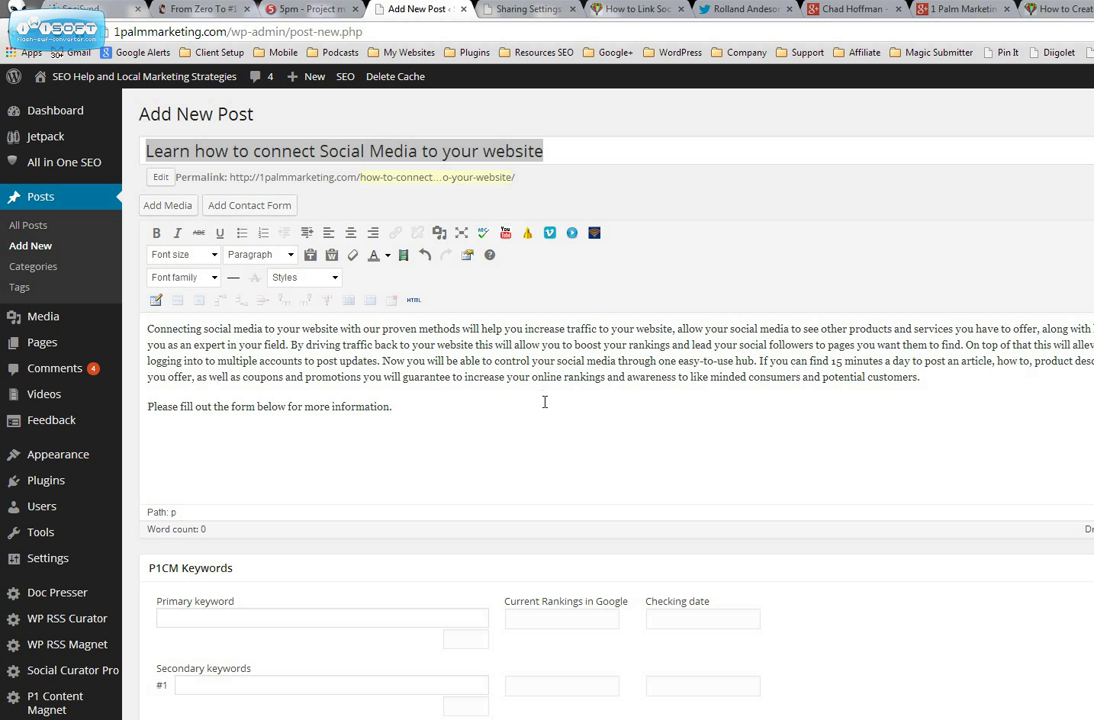
# Step: Choose the One Palm Marketing logo from the media library as the post's featured image
pyautogui.scroll(-6, 803, 429)
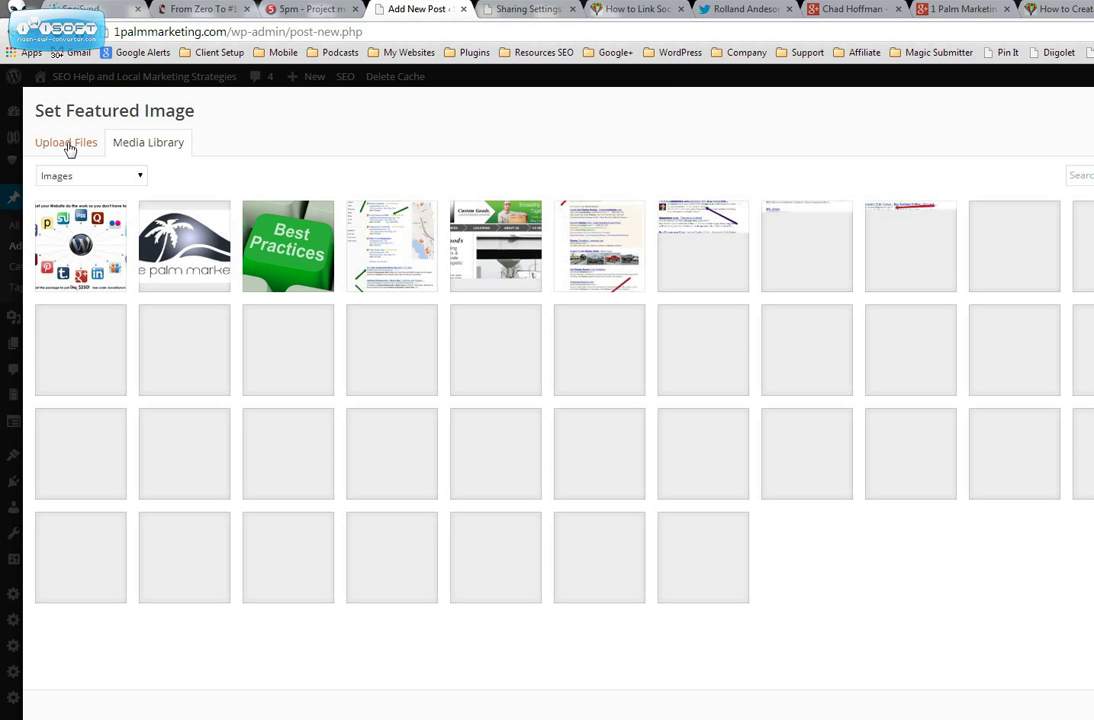
pyautogui.click(176, 257)
pyautogui.press('Escape')
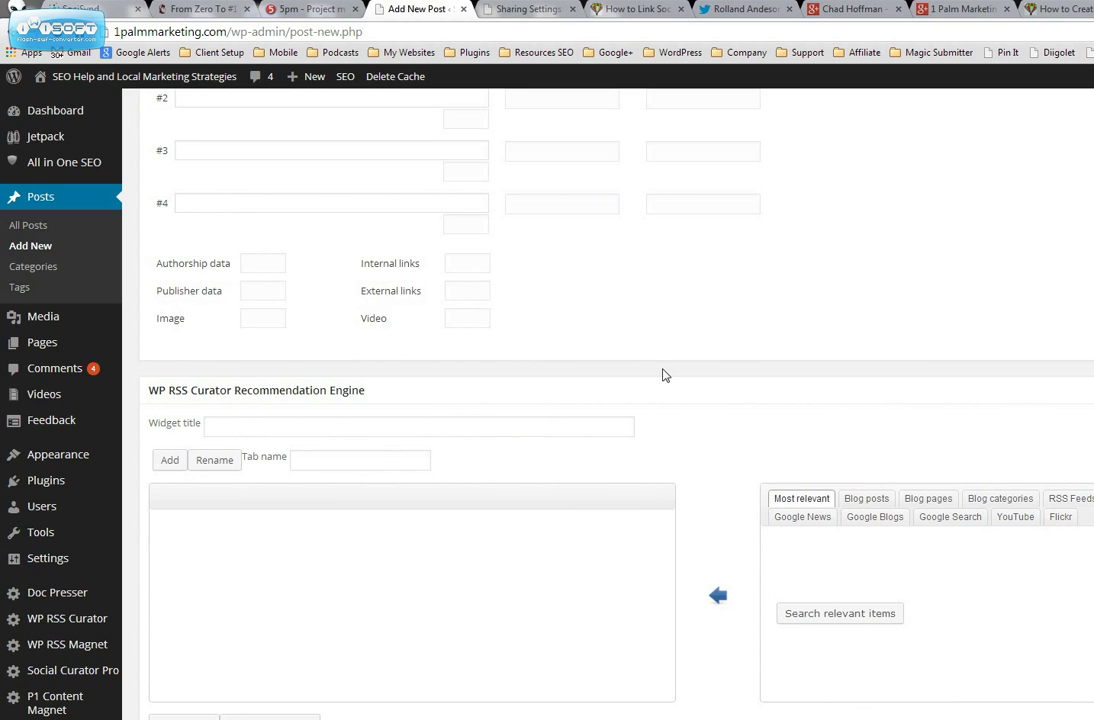
pyautogui.scroll(5, 660, 371)
pyautogui.scroll(1, 450, 322)
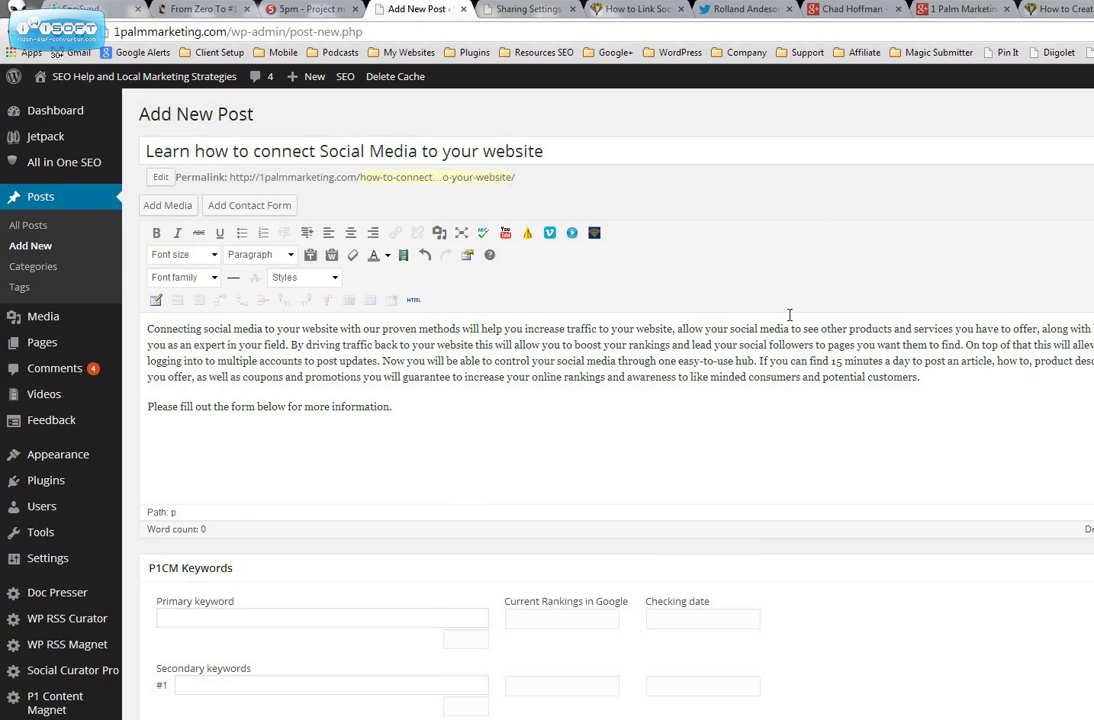
pyautogui.click(506, 235)
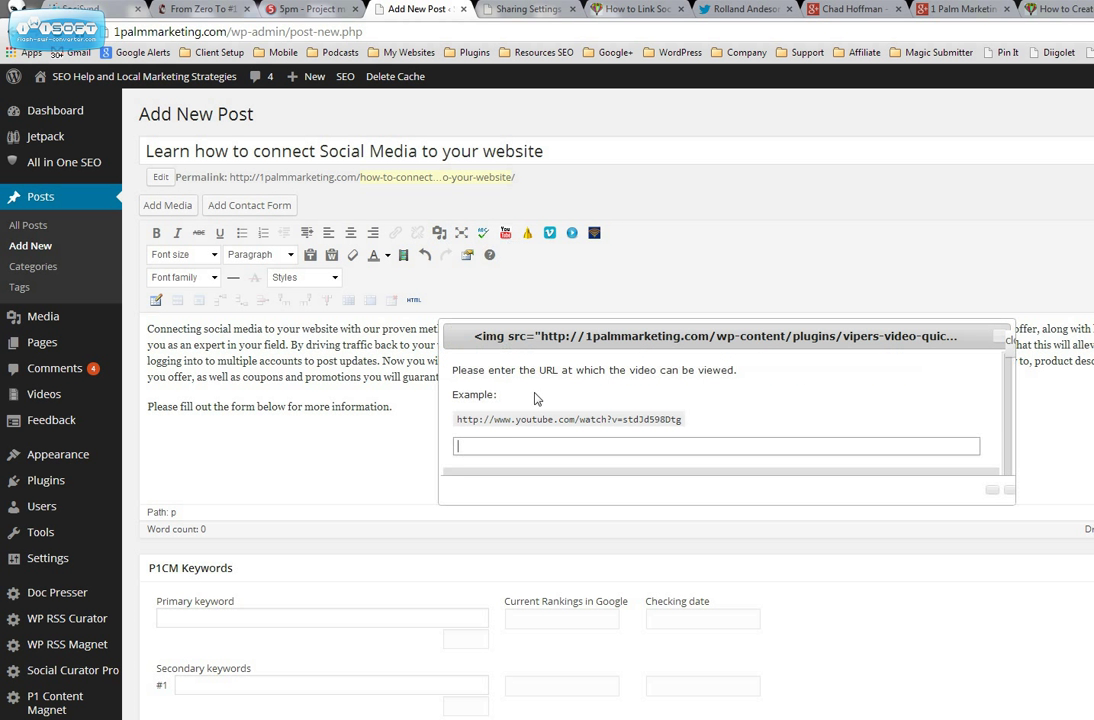
pyautogui.click(1001, 340)
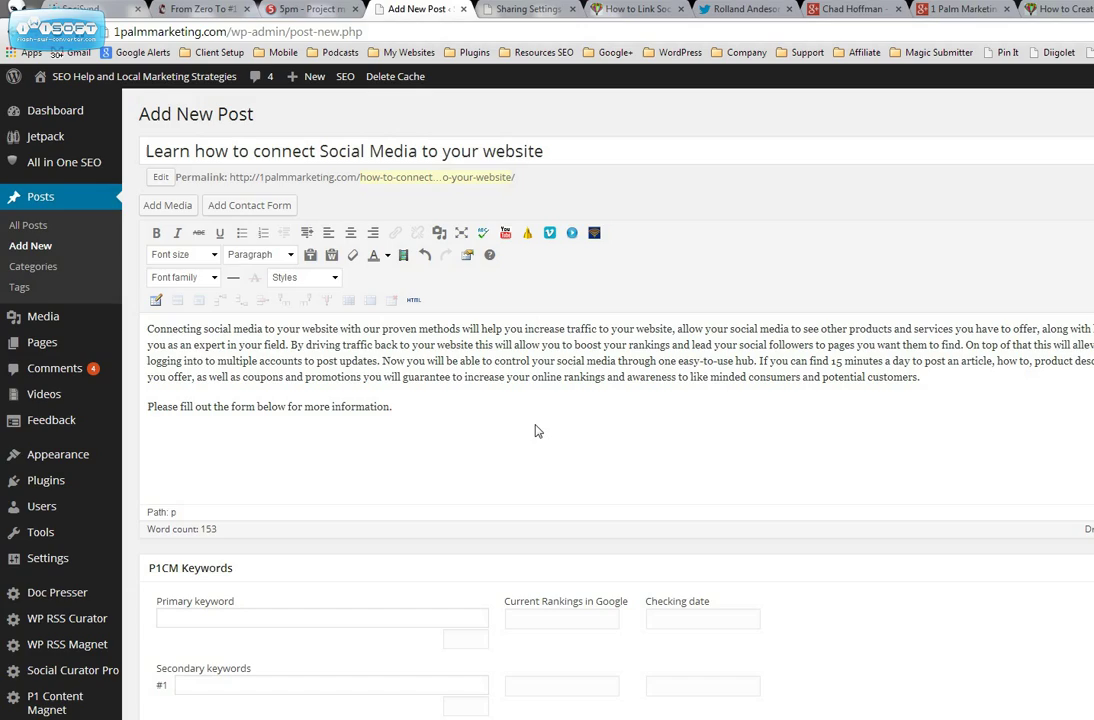
# Step: Review the draft's keyword, sharing and SEO sections and the social accounts connected through Publicize in the site's sharing settings
pyautogui.scroll(-10, 745, 370)
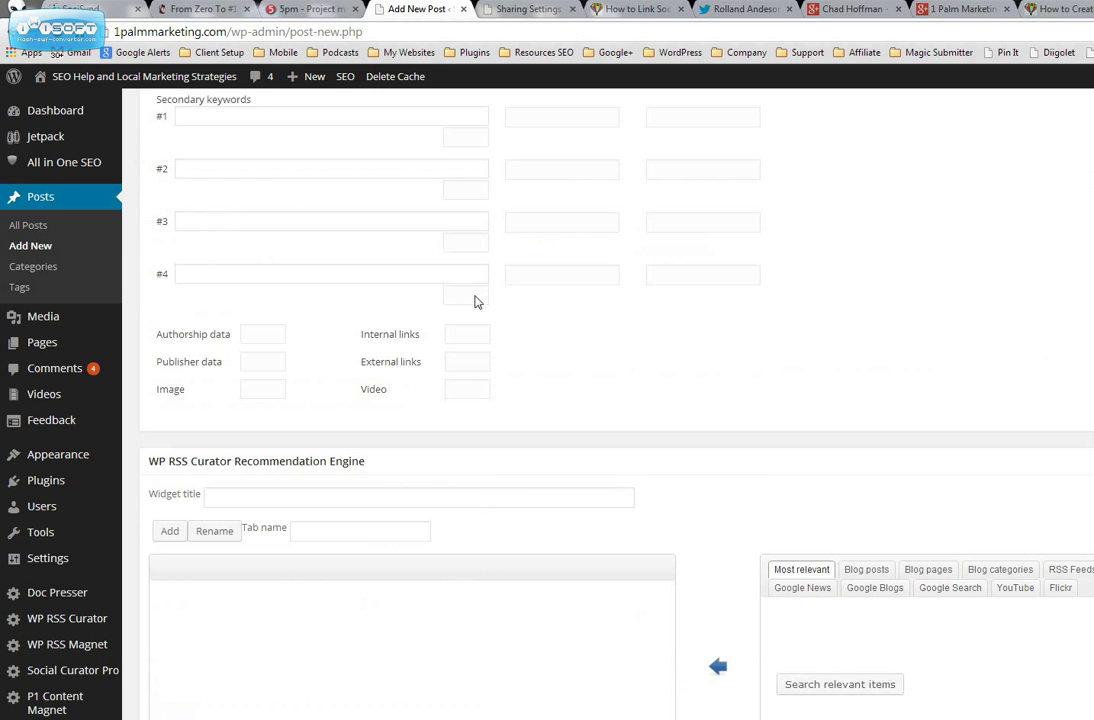
pyautogui.scroll(-9, 418, 399)
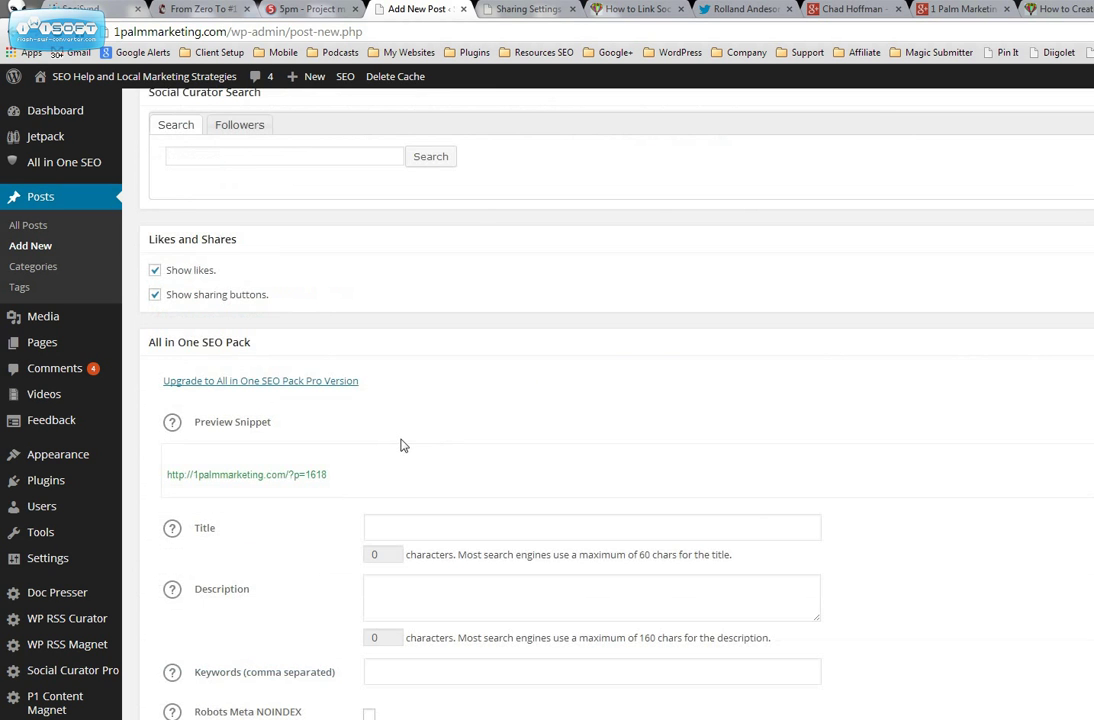
pyautogui.scroll(10, 403, 444)
pyautogui.scroll(10, 405, 420)
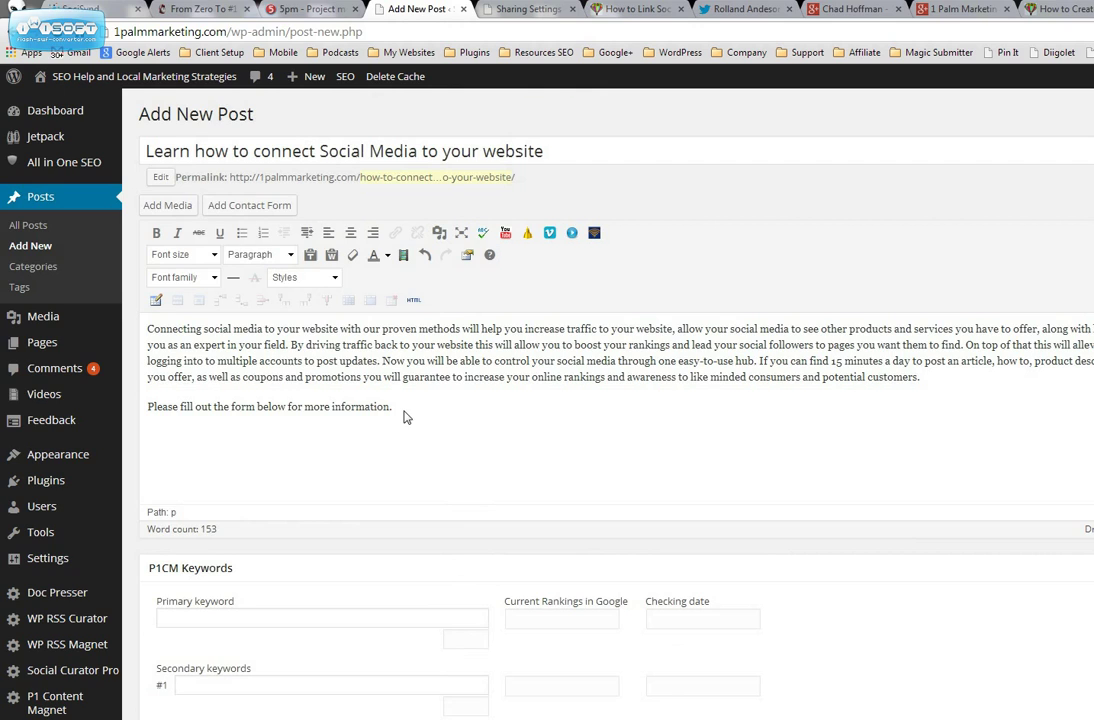
pyautogui.click(515, 9)
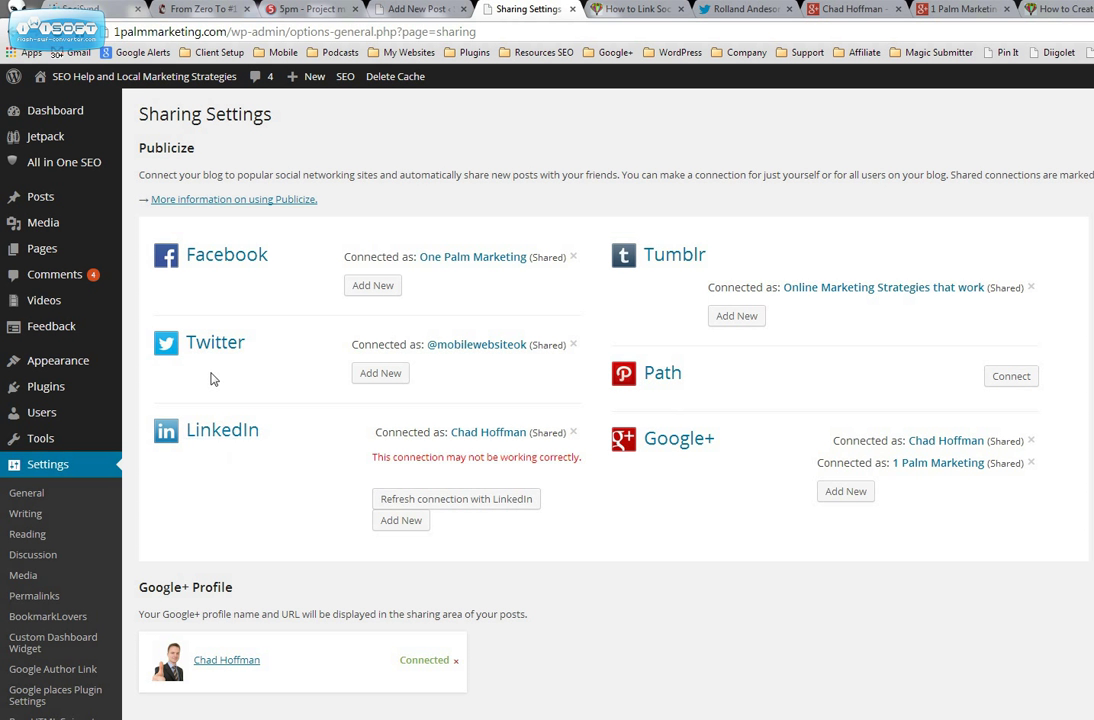
pyautogui.scroll(-3, 240, 385)
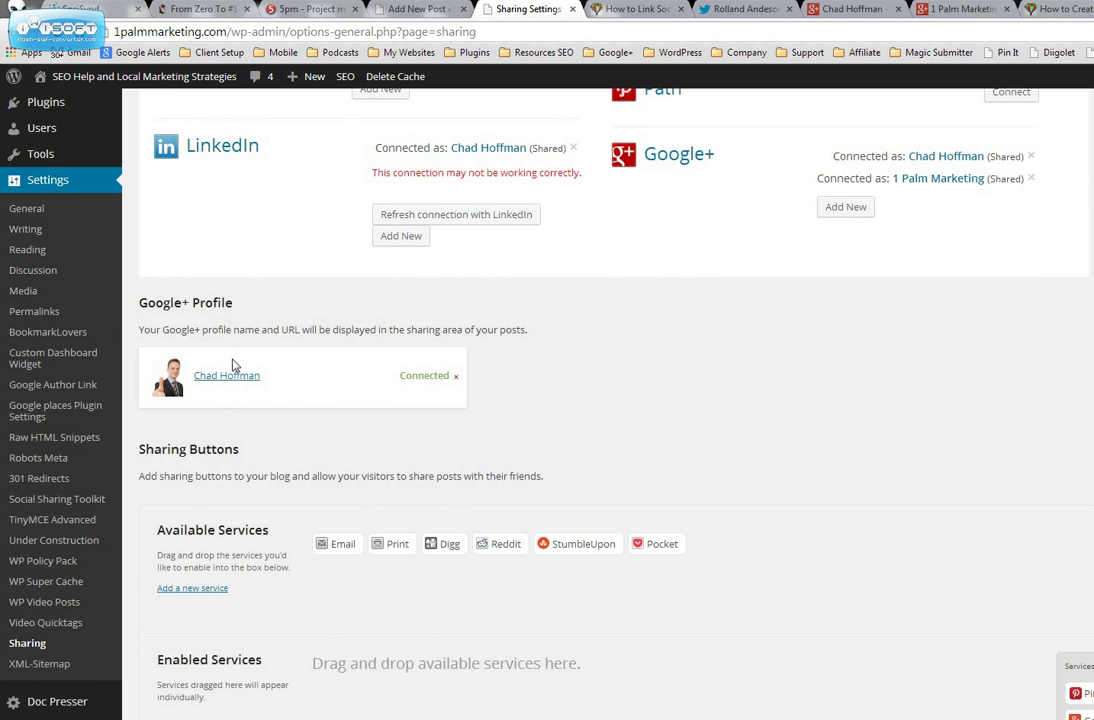
pyautogui.scroll(2, 290, 330)
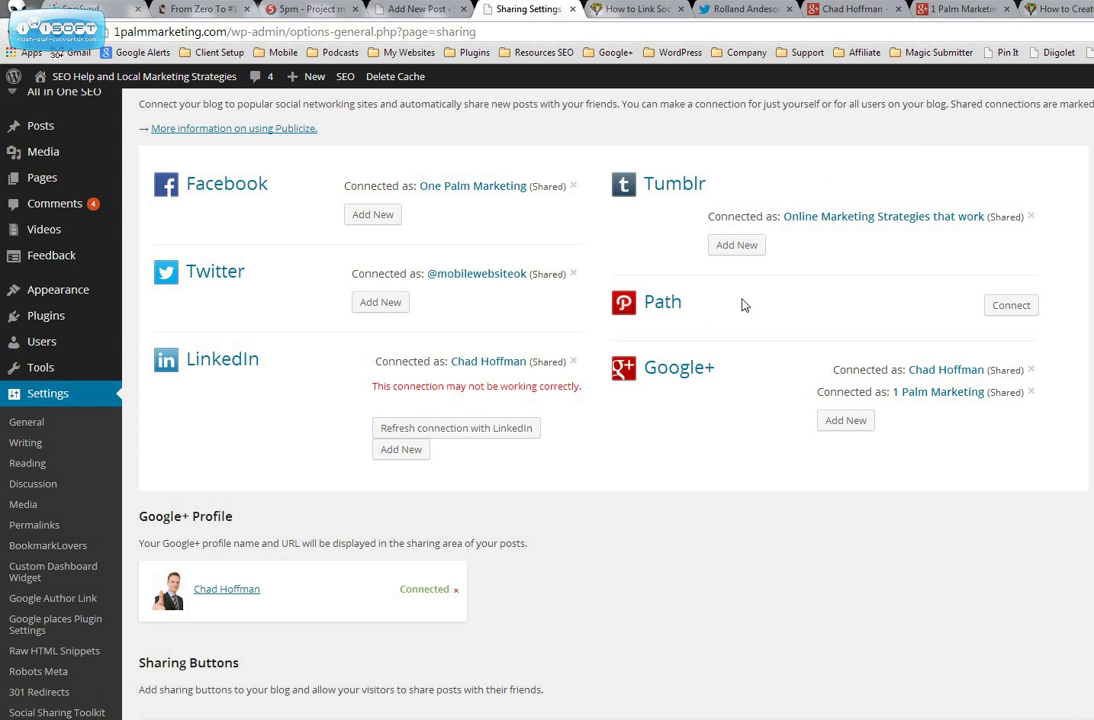
pyautogui.scroll(-3, 569, 427)
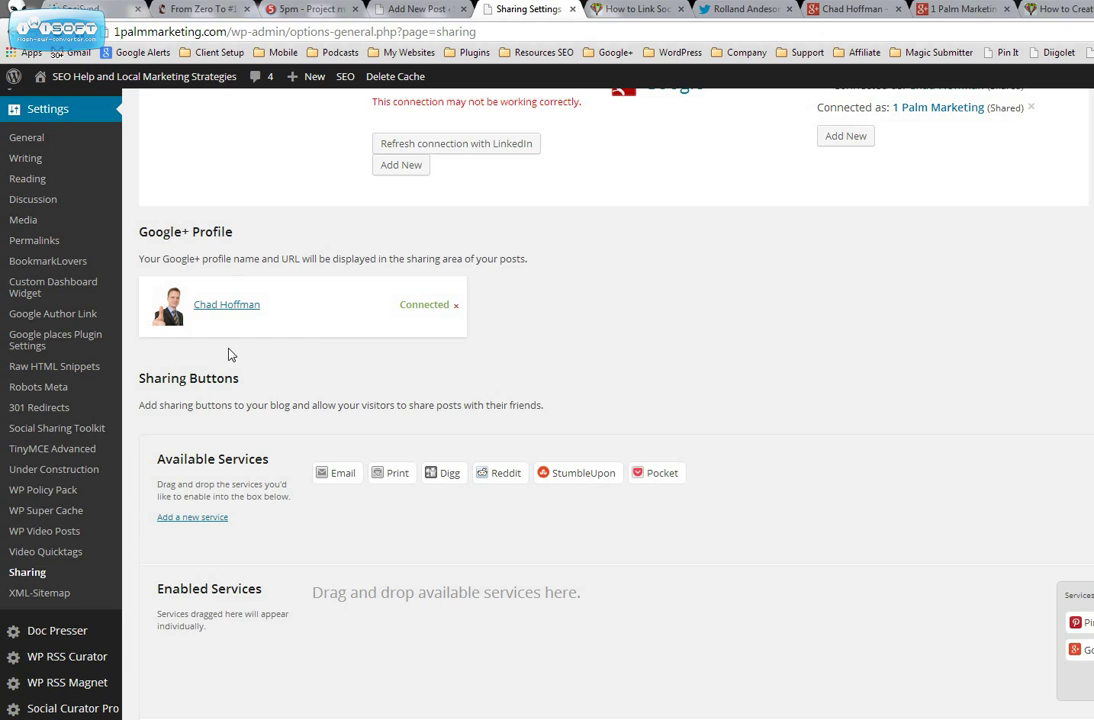
pyautogui.scroll(3, 375, 292)
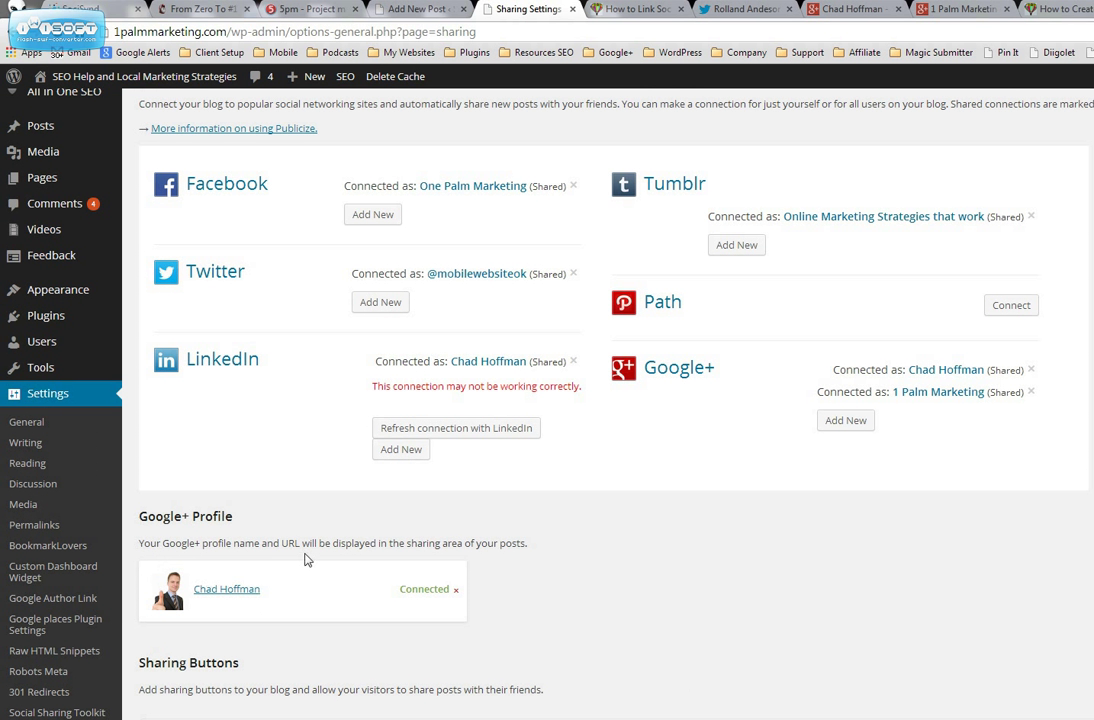
pyautogui.scroll(1, 297, 547)
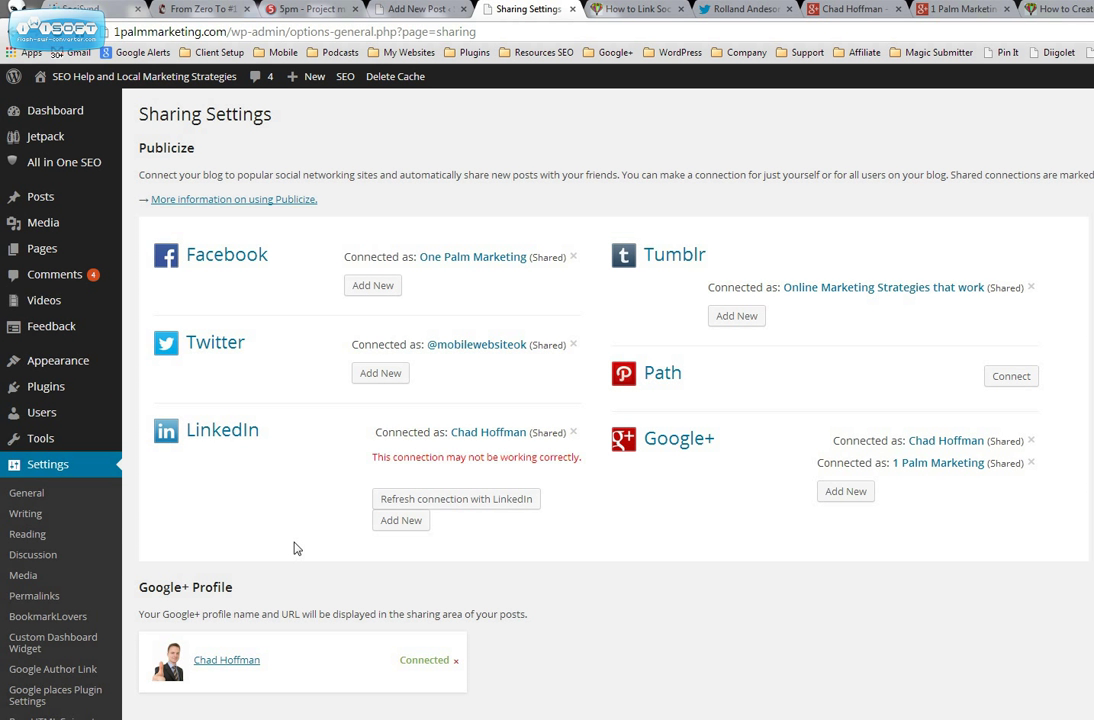
# Step: Return to the draft "Learn how to connect Social Media to your website" and publish it
pyautogui.click(366, 11)
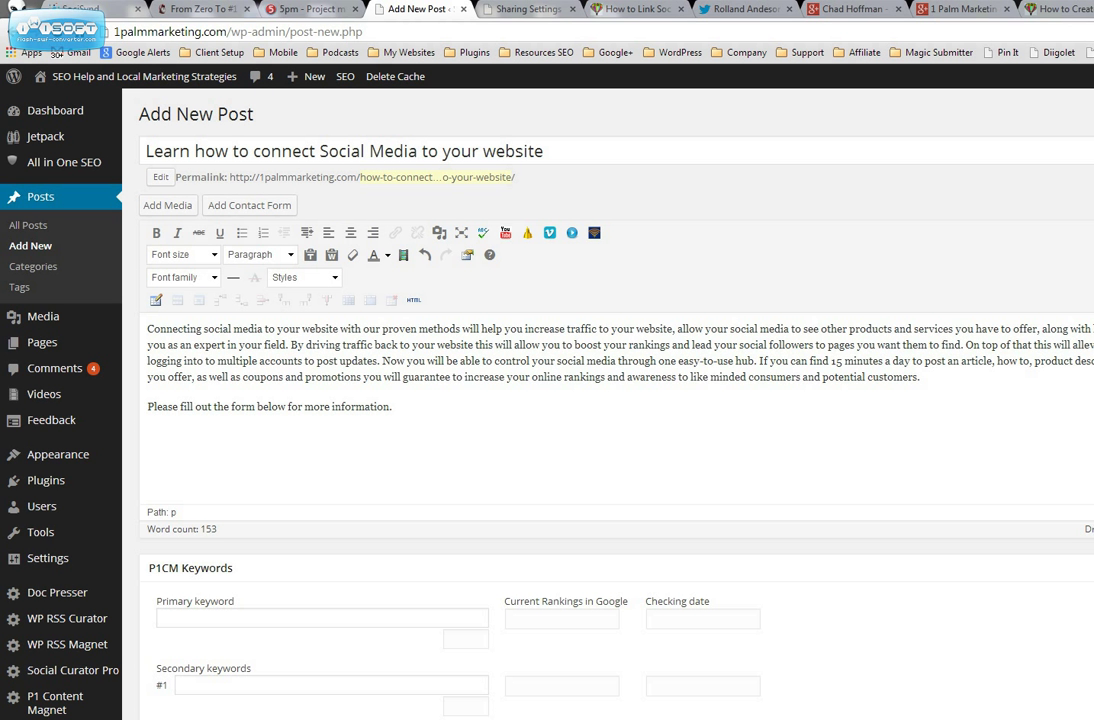
pyautogui.scroll(-3, 918, 477)
pyautogui.scroll(3, 918, 477)
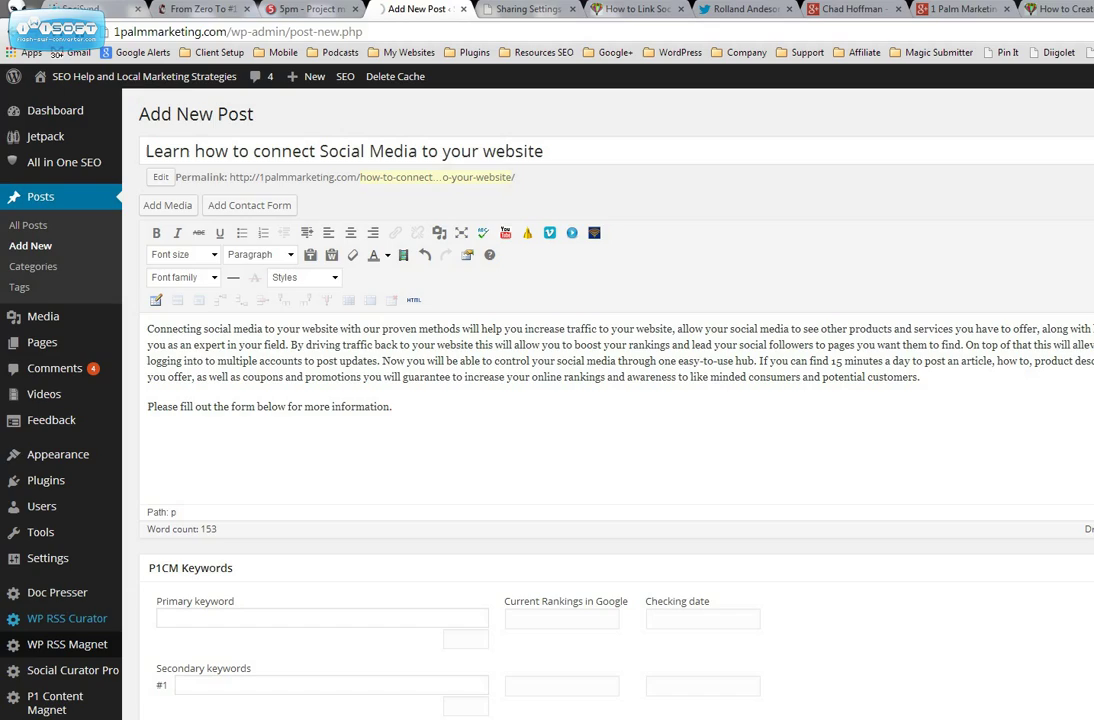
pyautogui.moveTo(55, 702)
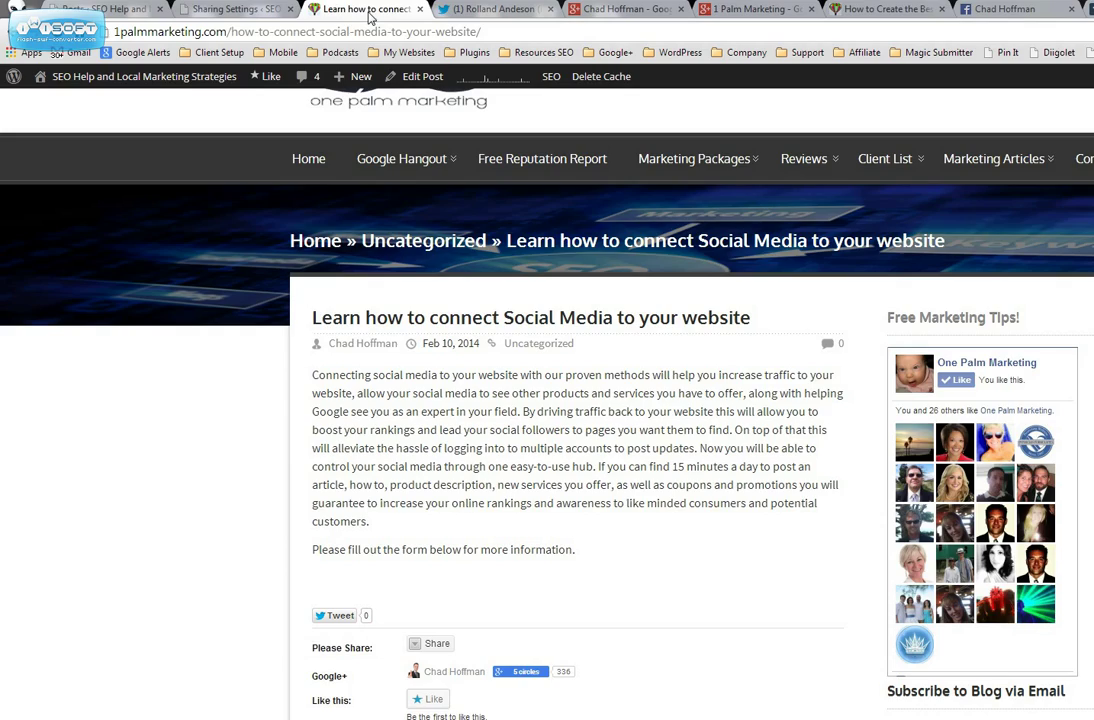
# Step: Switch to the connected Twitter profile, refresh it, and open the blog link in the automatically shared tweet
pyautogui.click(480, 9)
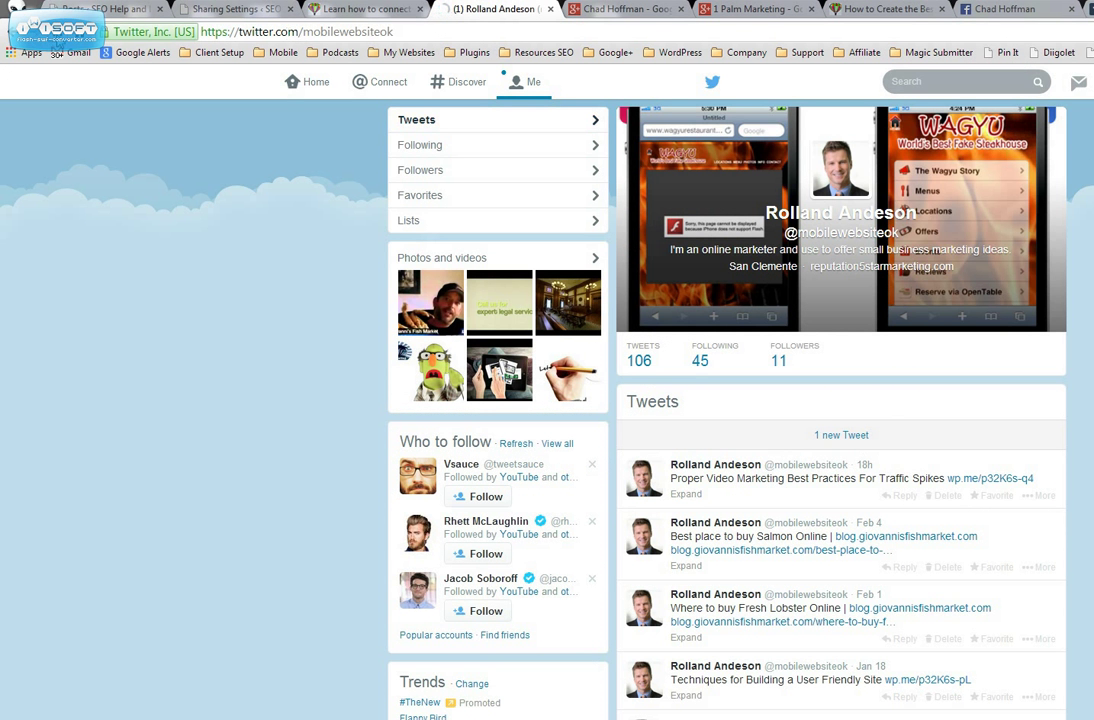
pyautogui.press('F5')
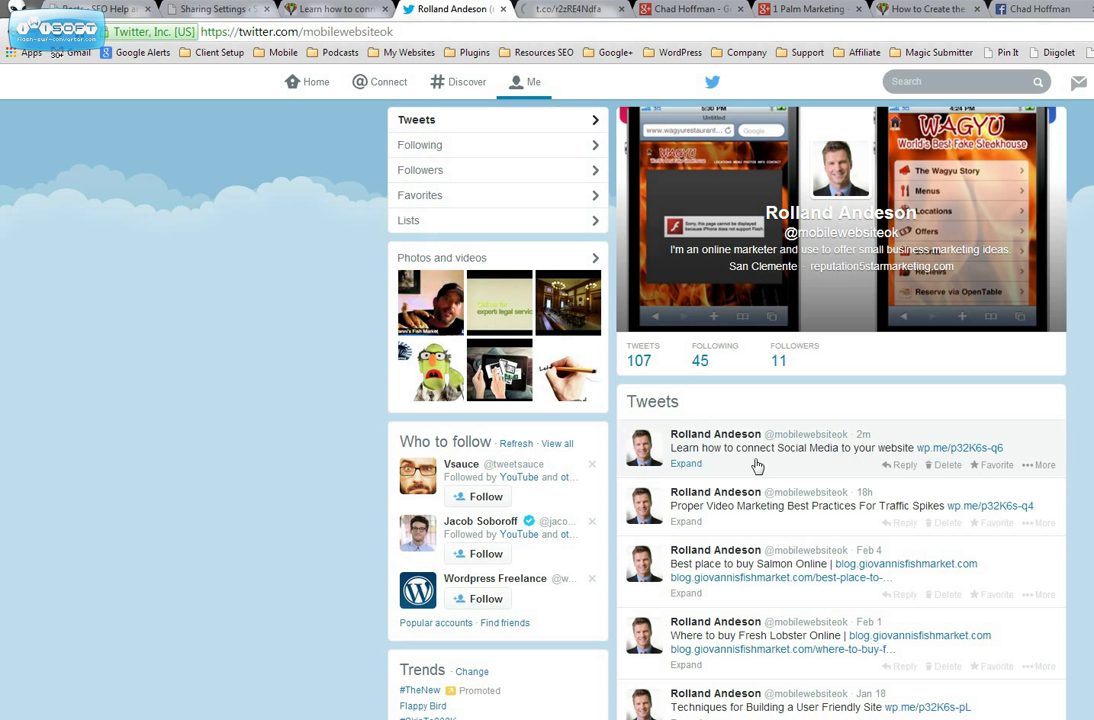
pyautogui.click(690, 465)
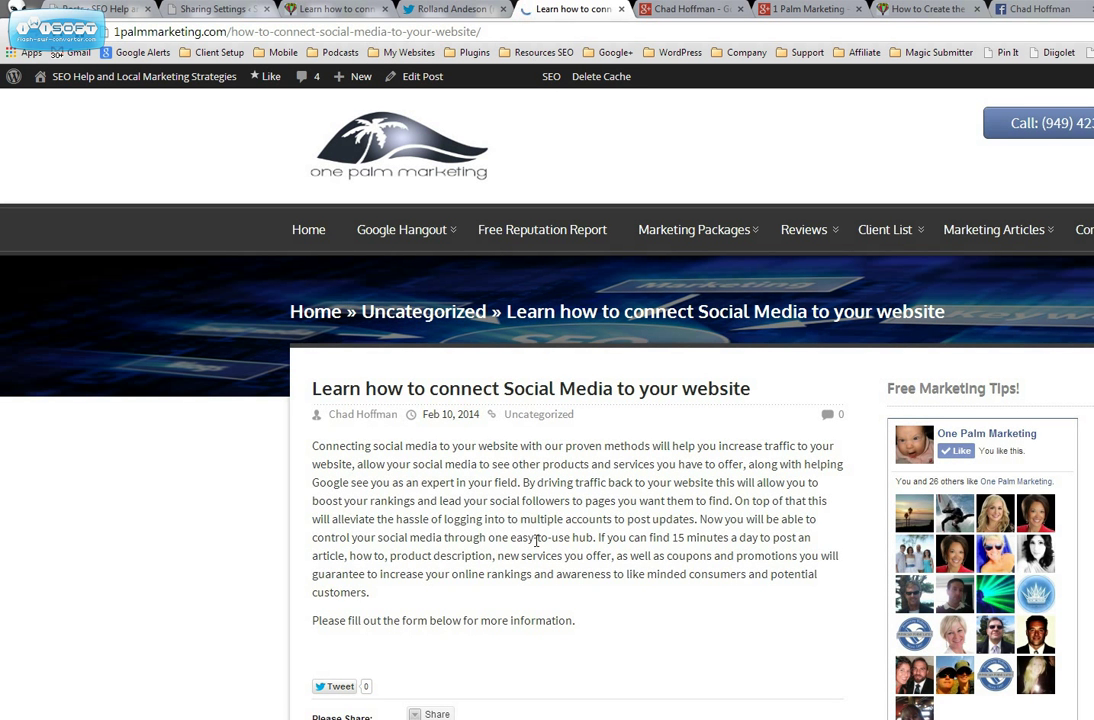
# Step: Check both connected Google+ profiles for the shared article and give it a +1 on the 1 Palm Marketing page
pyautogui.click(677, 10)
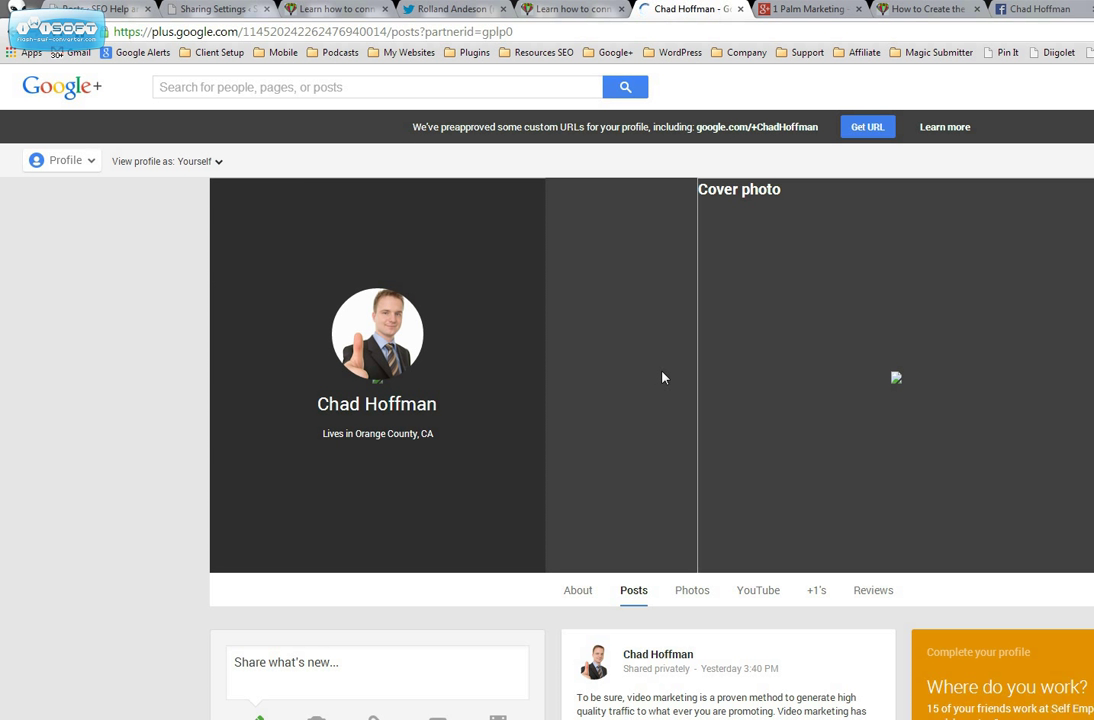
pyautogui.scroll(-3, 677, 540)
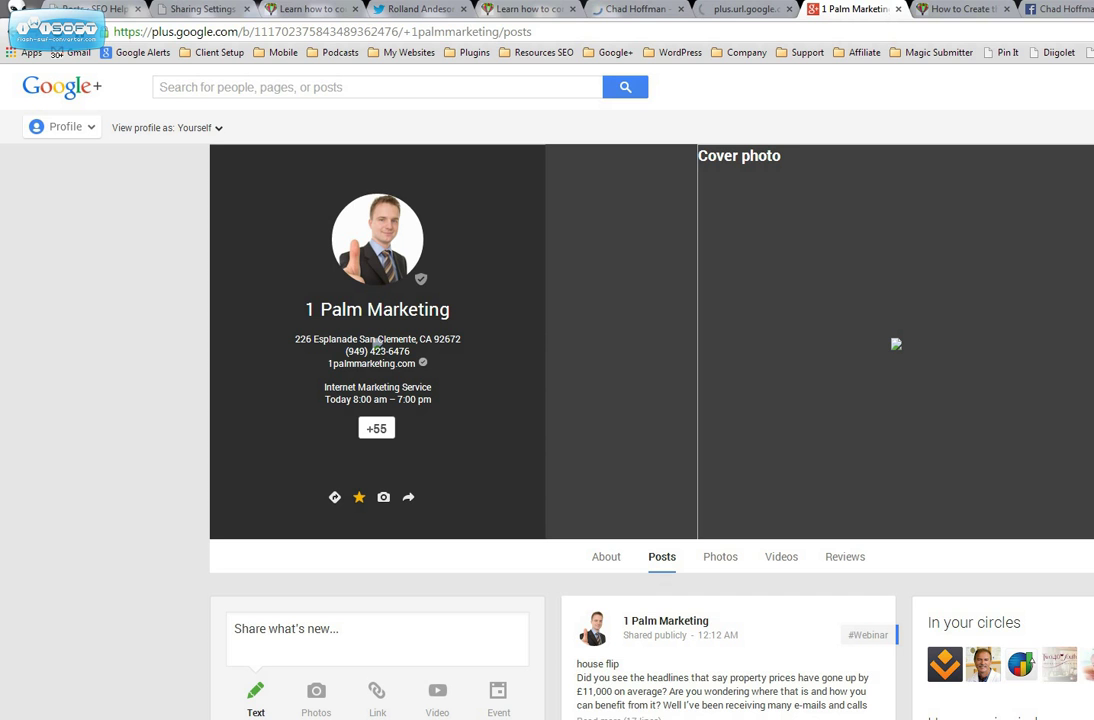
pyautogui.scroll(-2, 453, 373)
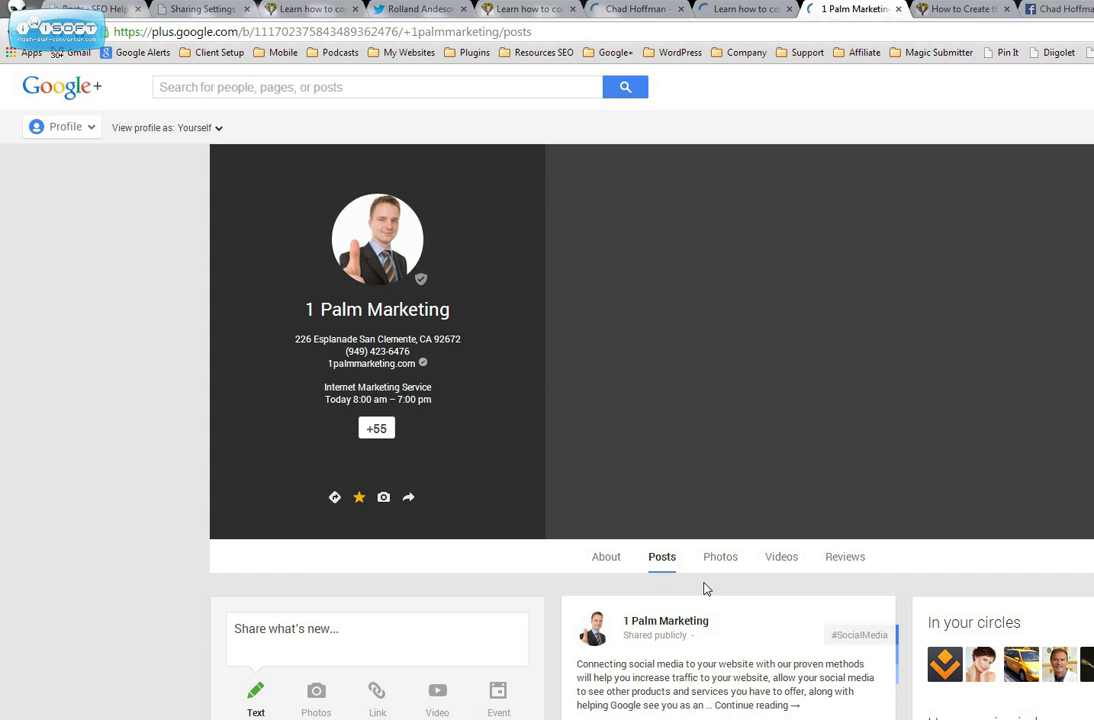
pyautogui.scroll(-3, 710, 624)
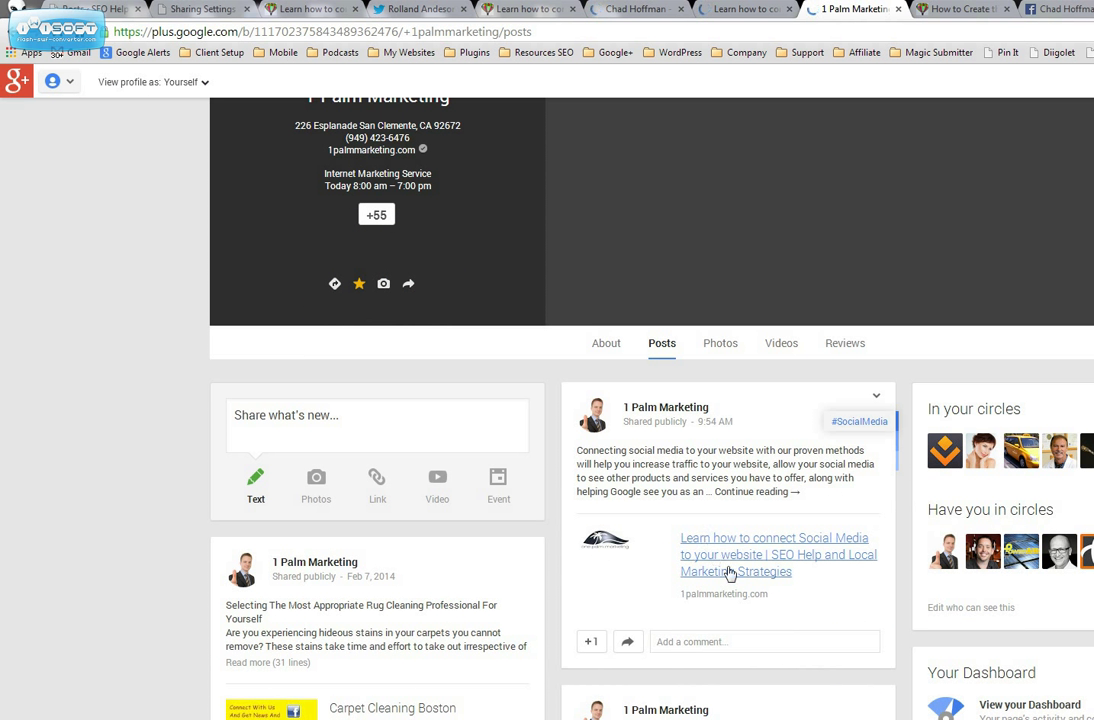
pyautogui.click(593, 641)
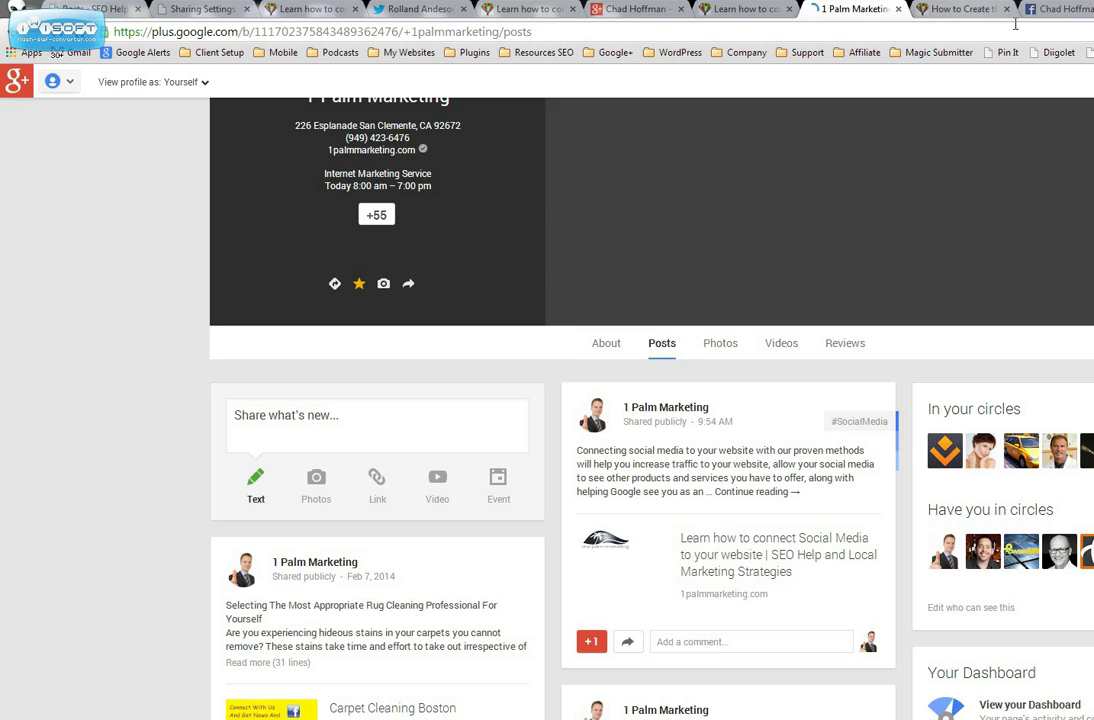
# Step: Check the shared article on the Tumblr blog and examine the website pages opened from the social network links
pyautogui.click(1063, 10)
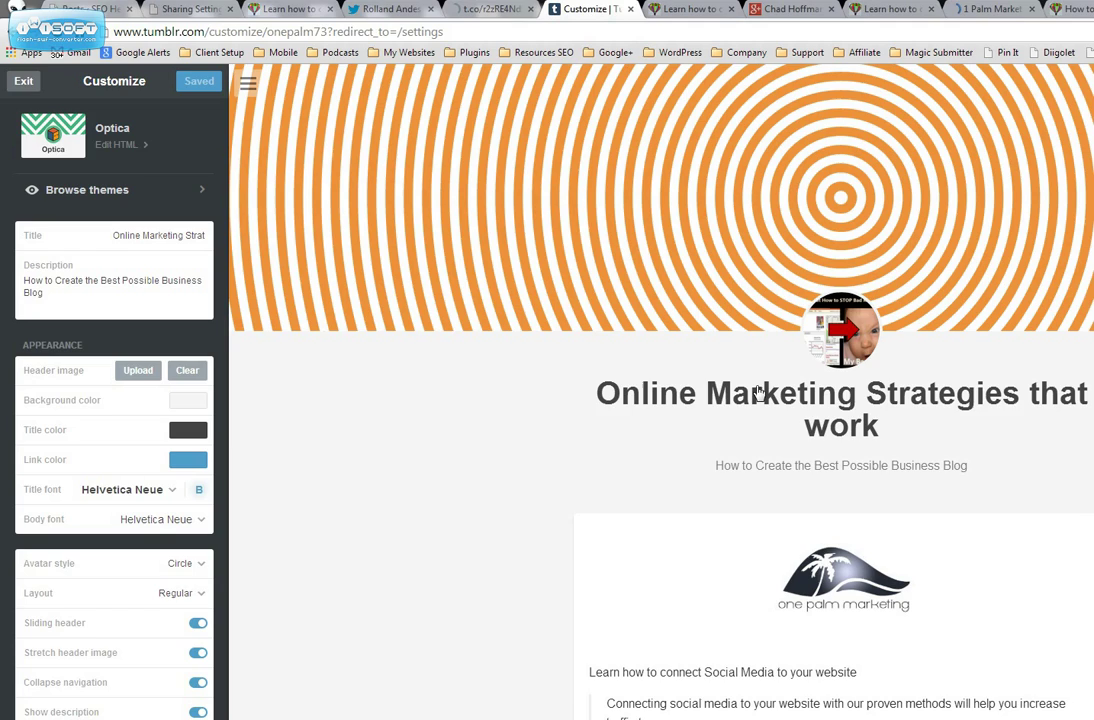
pyautogui.scroll(-1, 740, 513)
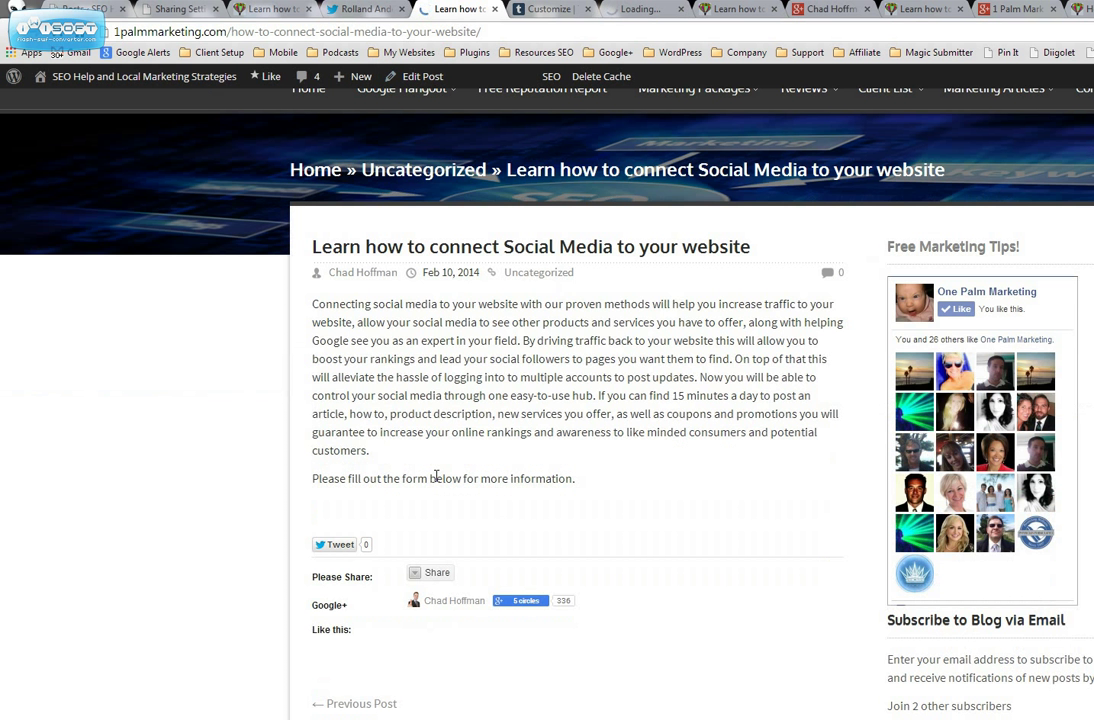
pyautogui.scroll(2, 439, 482)
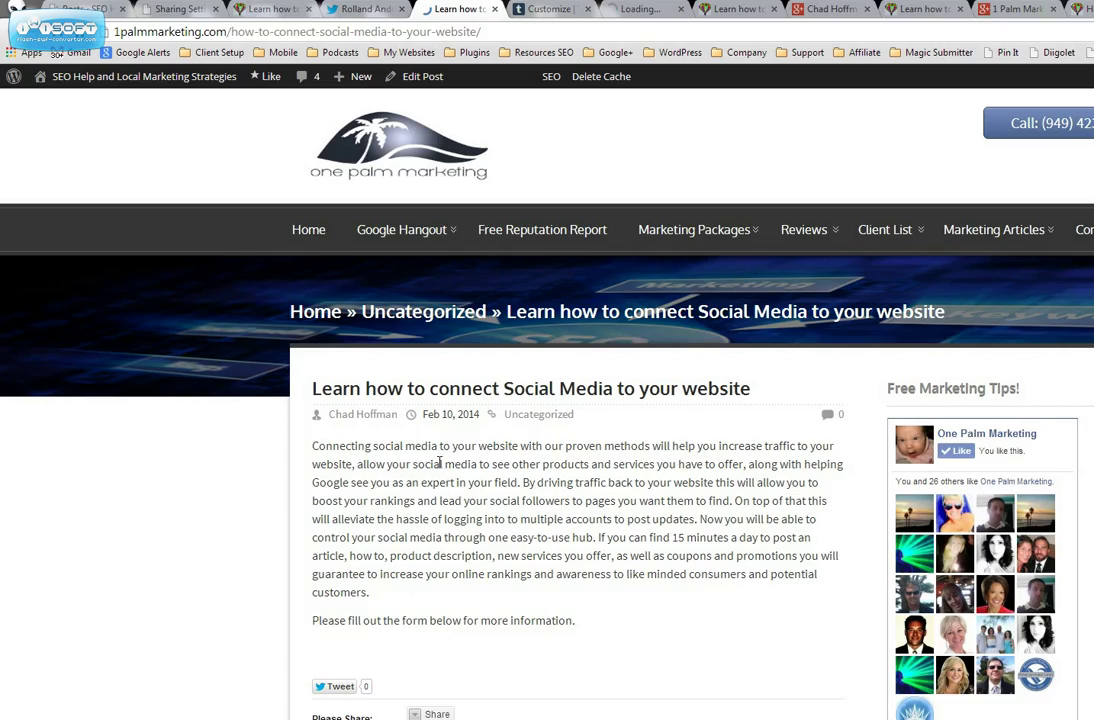
pyautogui.scroll(-2, 439, 464)
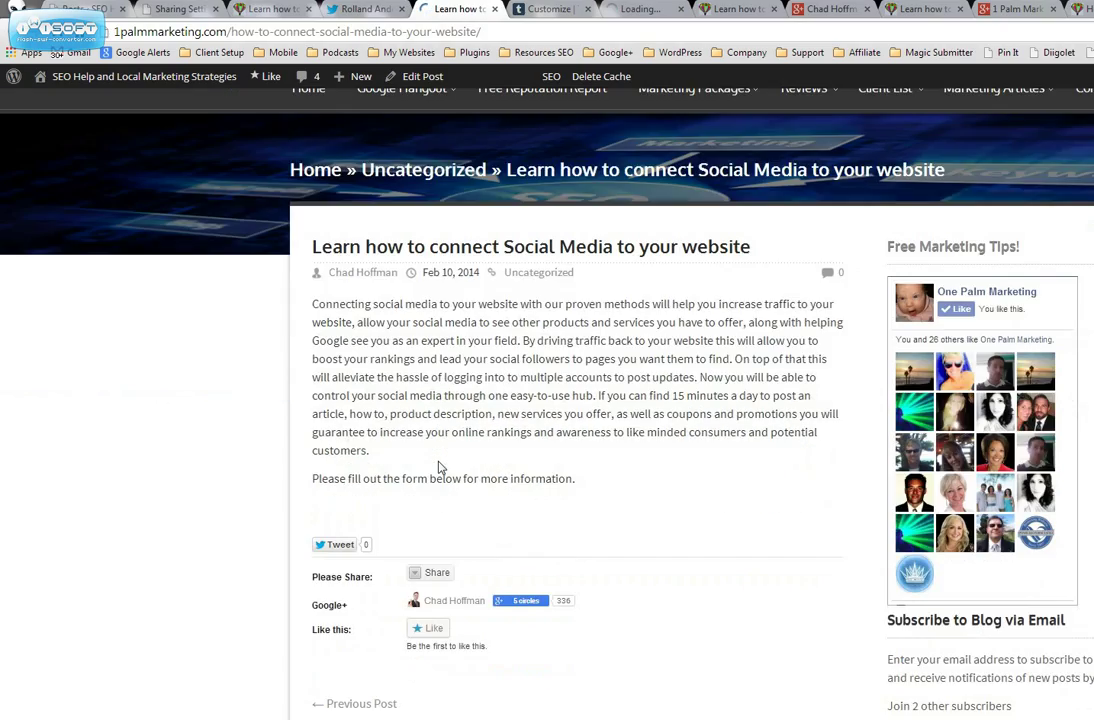
pyautogui.click(640, 12)
pyautogui.scroll(-3, 684, 430)
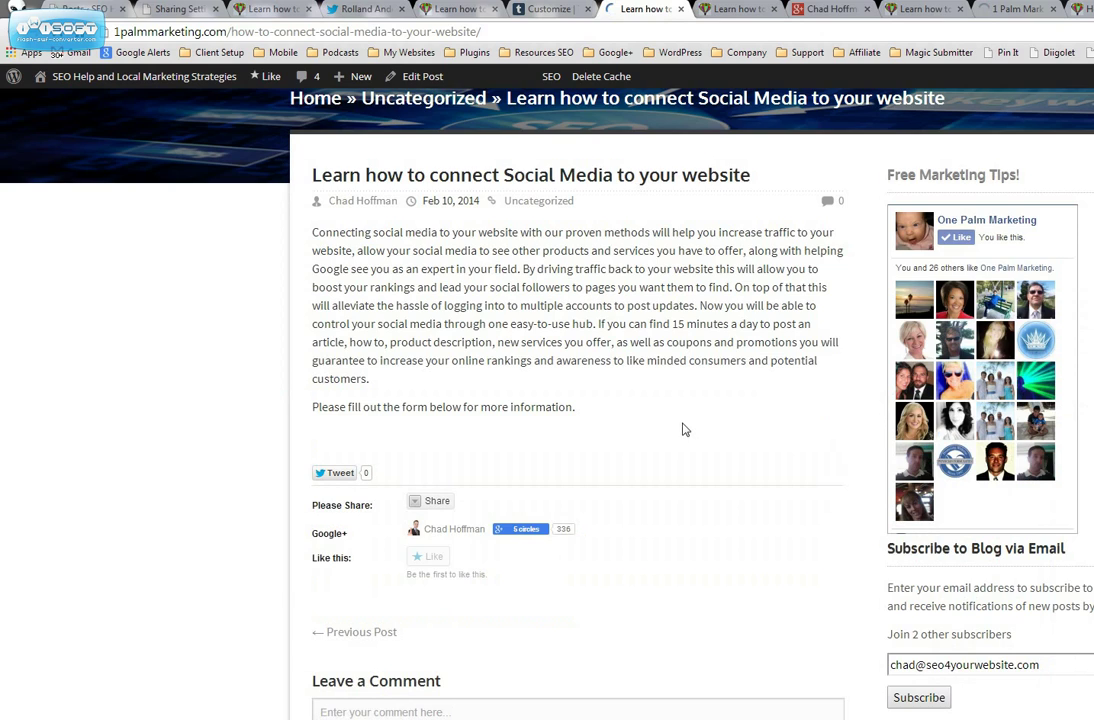
pyautogui.scroll(3, 676, 420)
pyautogui.scroll(-3, 674, 423)
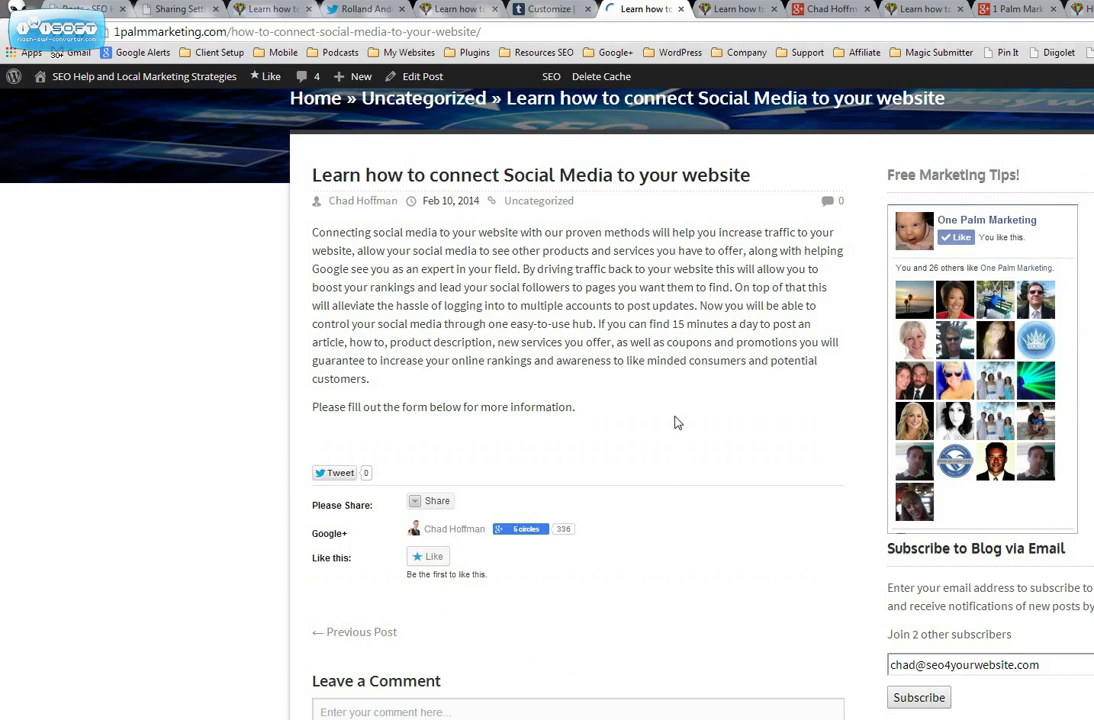